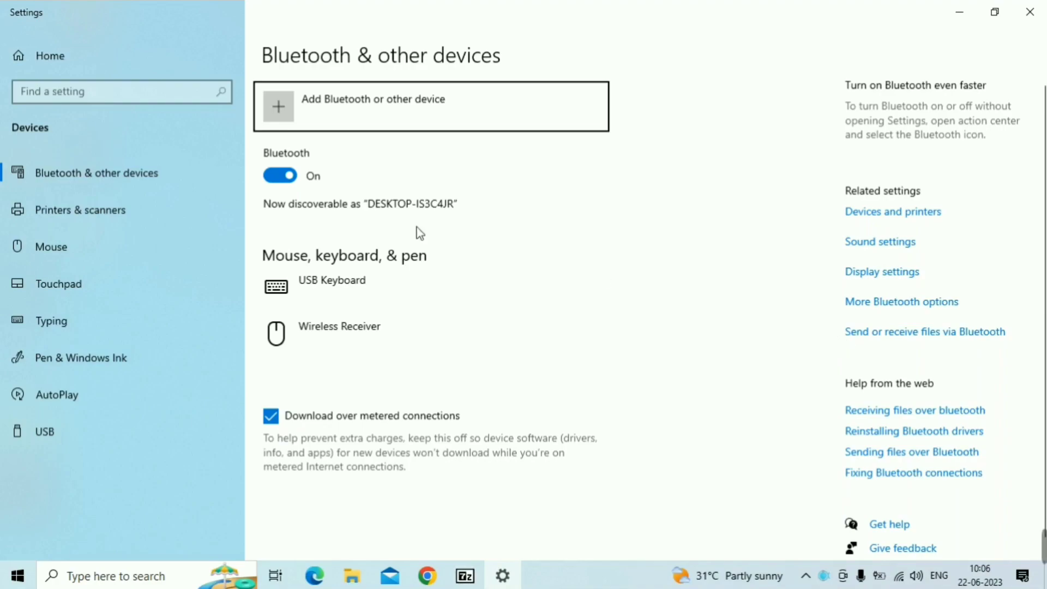
Turn Bluetooth off and back on, and scan for nearby Bluetooth devices to add, leaving the scan without pairing.
{"action": "left_click", "coordinate": [280, 178]}
{"action": "left_click", "coordinate": [281, 176]}
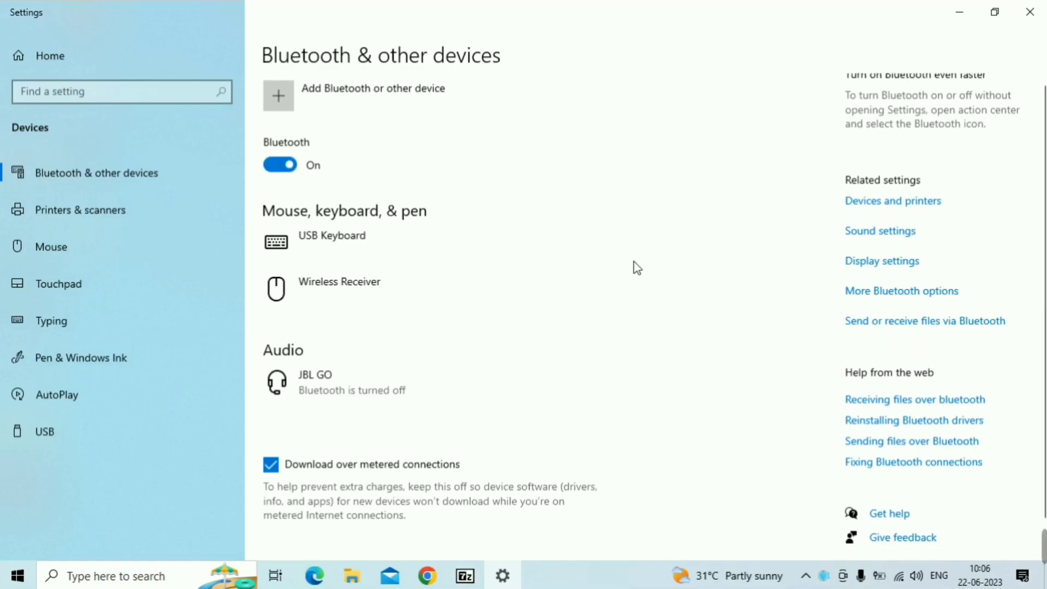
{"action": "left_click", "coordinate": [326, 109]}
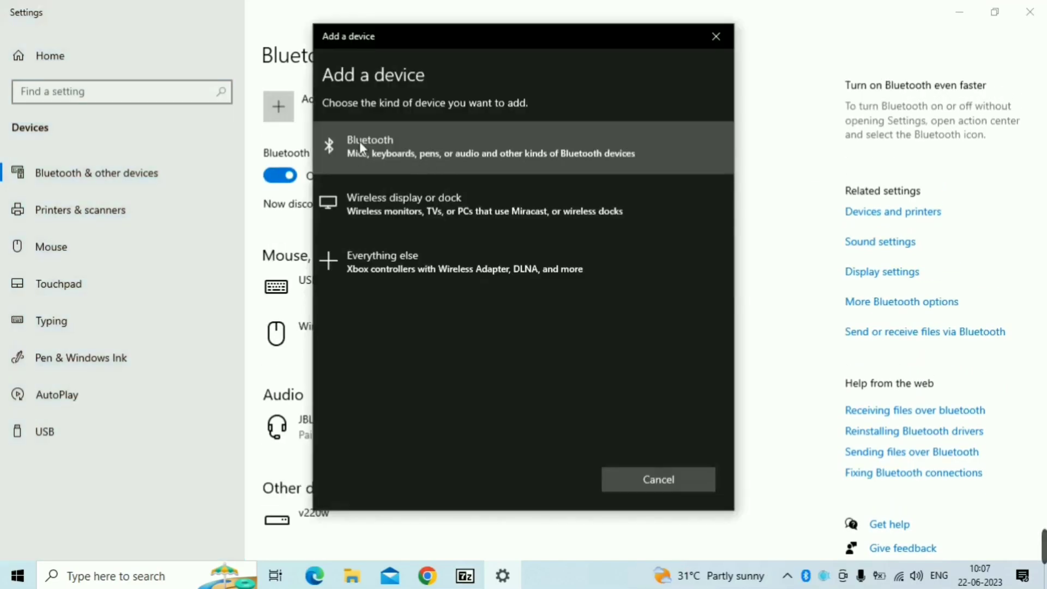
{"action": "left_click", "coordinate": [402, 155]}
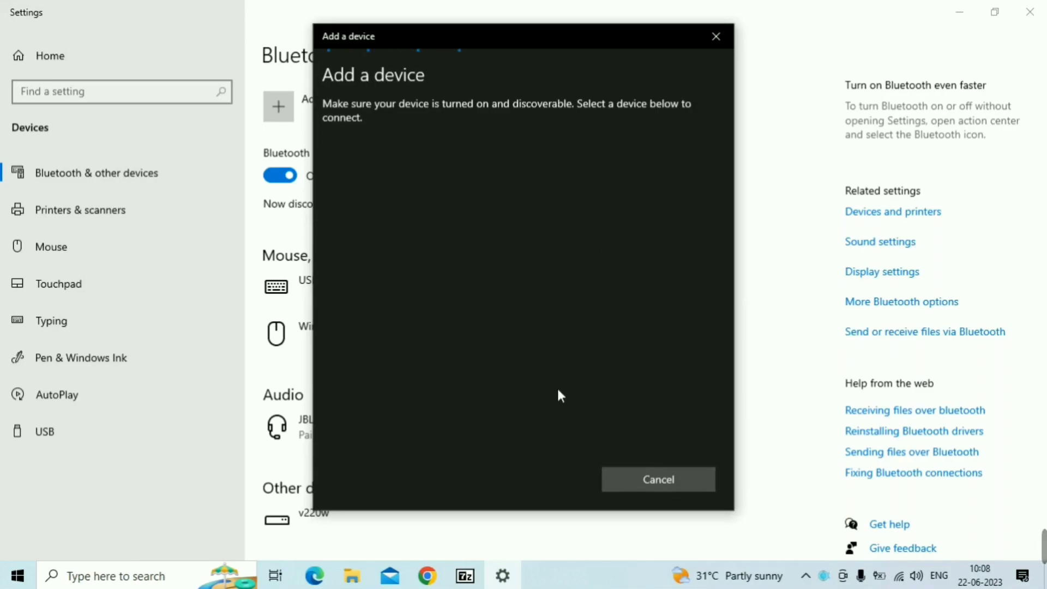
{"action": "left_click", "coordinate": [663, 479]}
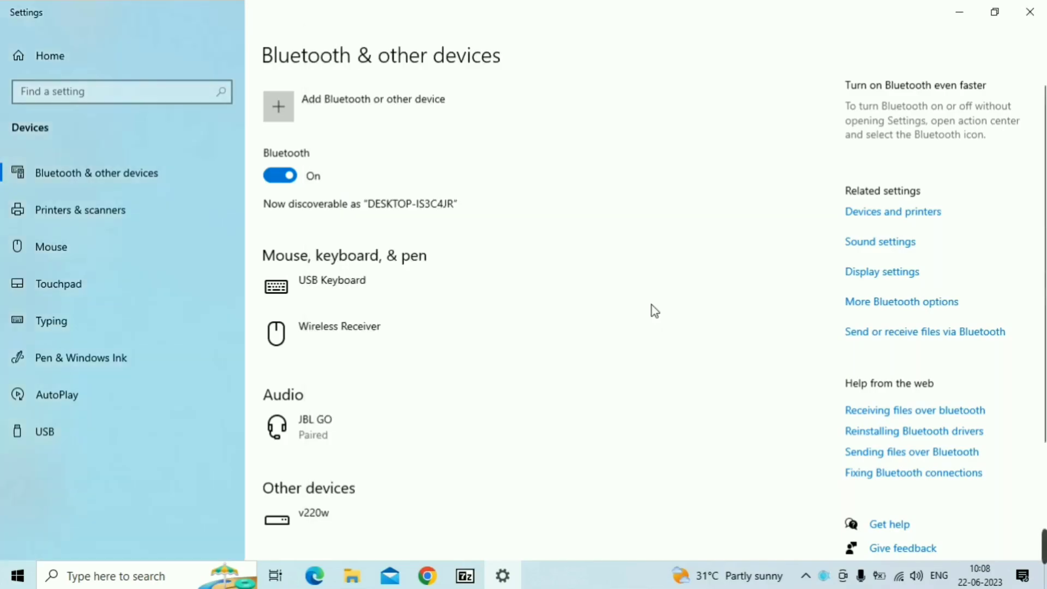
Examine the driver options of Bluetooth Device (RFCOMM Protocol TDI) in the Bluetooth hardware properties, and close Settings.
{"action": "left_click", "coordinate": [892, 309]}
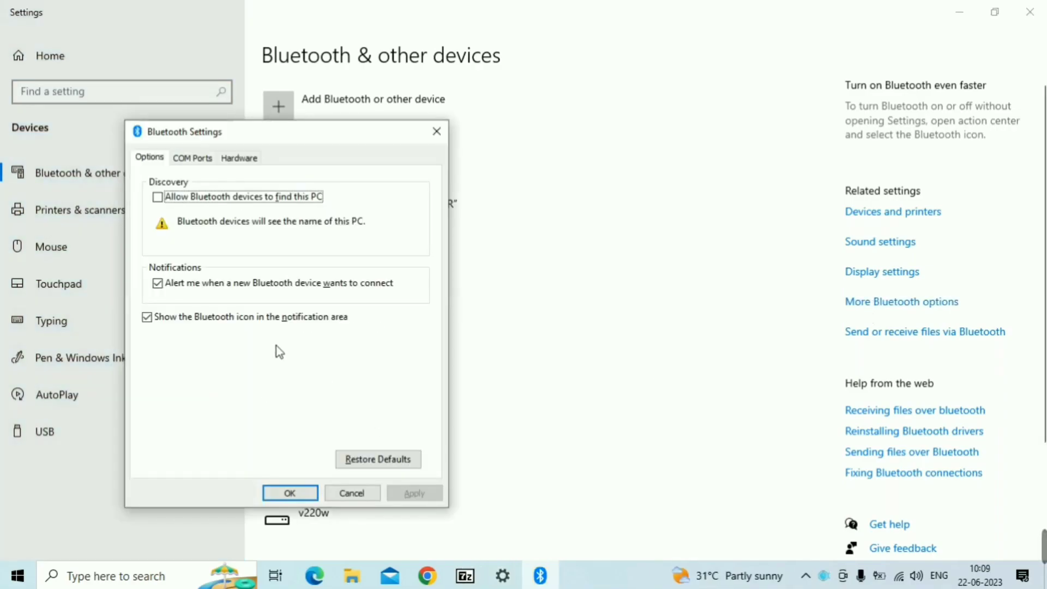
{"action": "left_click", "coordinate": [243, 161]}
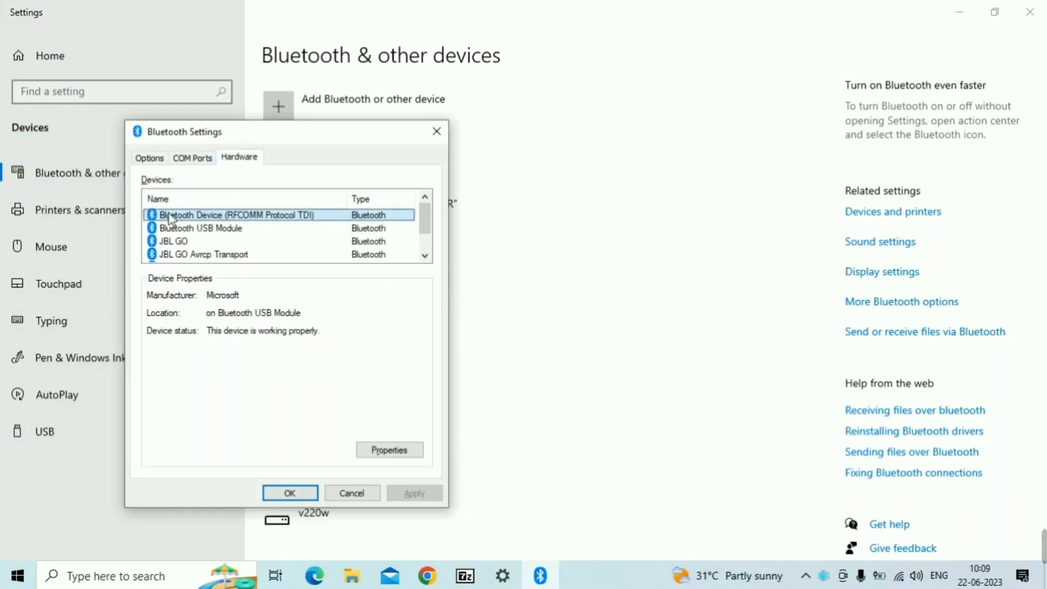
{"action": "double_click", "coordinate": [247, 215]}
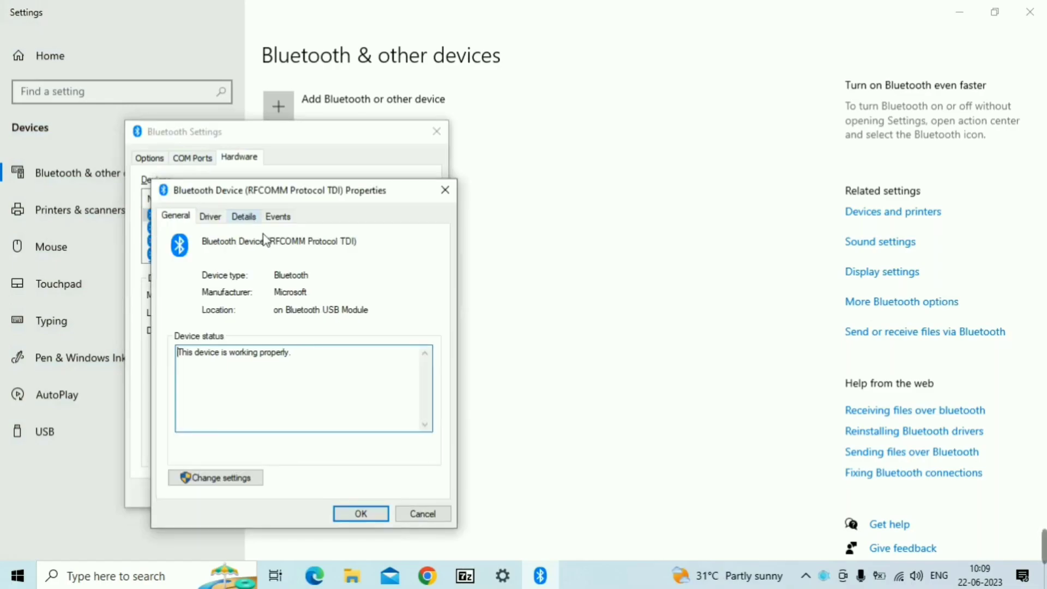
{"action": "left_click", "coordinate": [212, 217]}
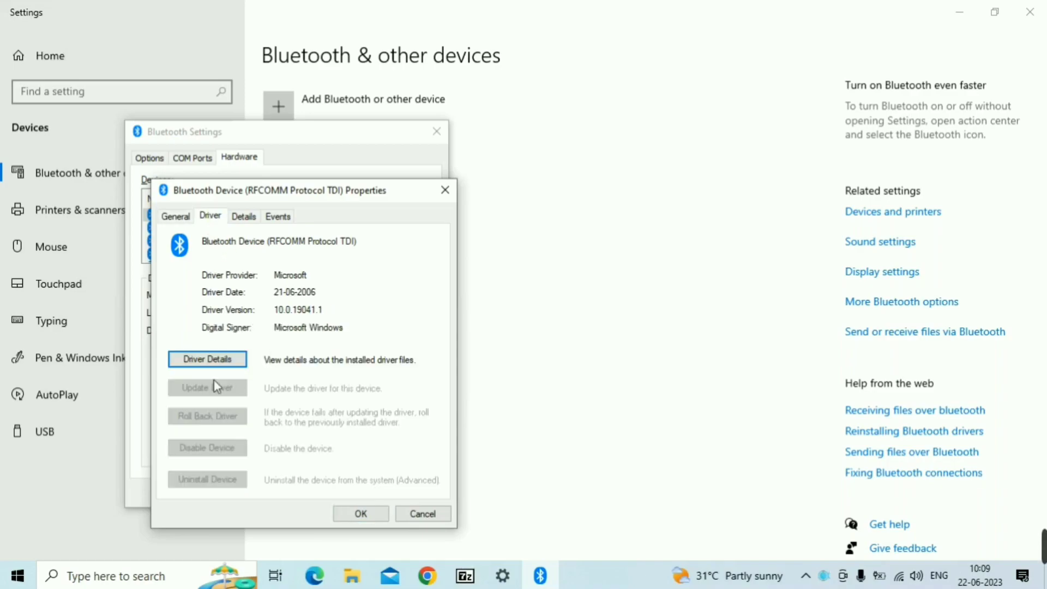
{"action": "mouse_move", "coordinate": [162, 377]}
{"action": "left_mouse_down"}
{"action": "mouse_move", "coordinate": [202, 403]}
{"action": "mouse_move", "coordinate": [405, 409]}
{"action": "left_mouse_up"}
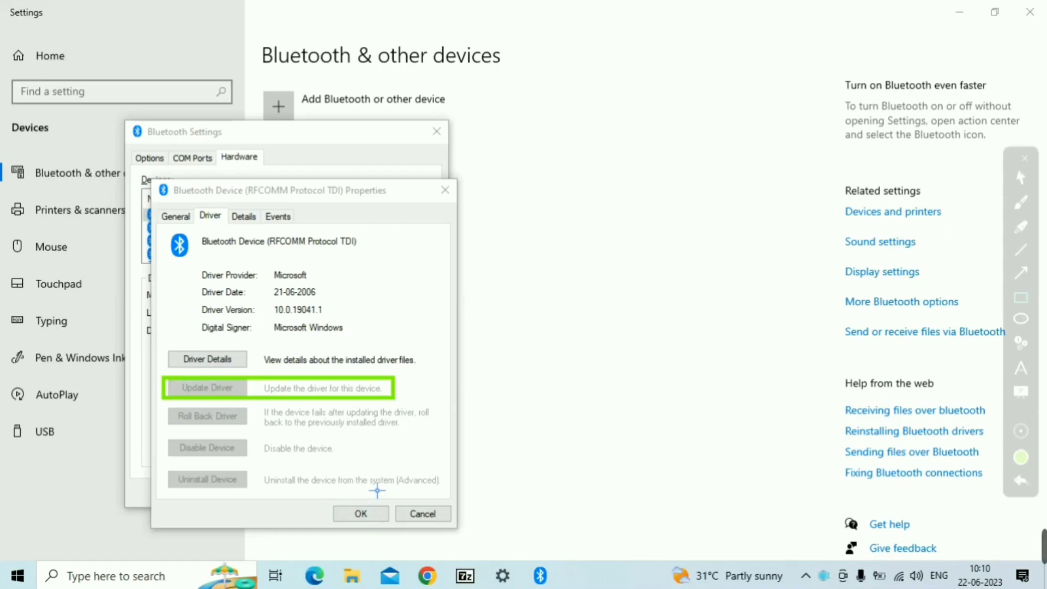
{"action": "key", "text": "Escape"}
{"action": "left_click", "coordinate": [450, 195]}
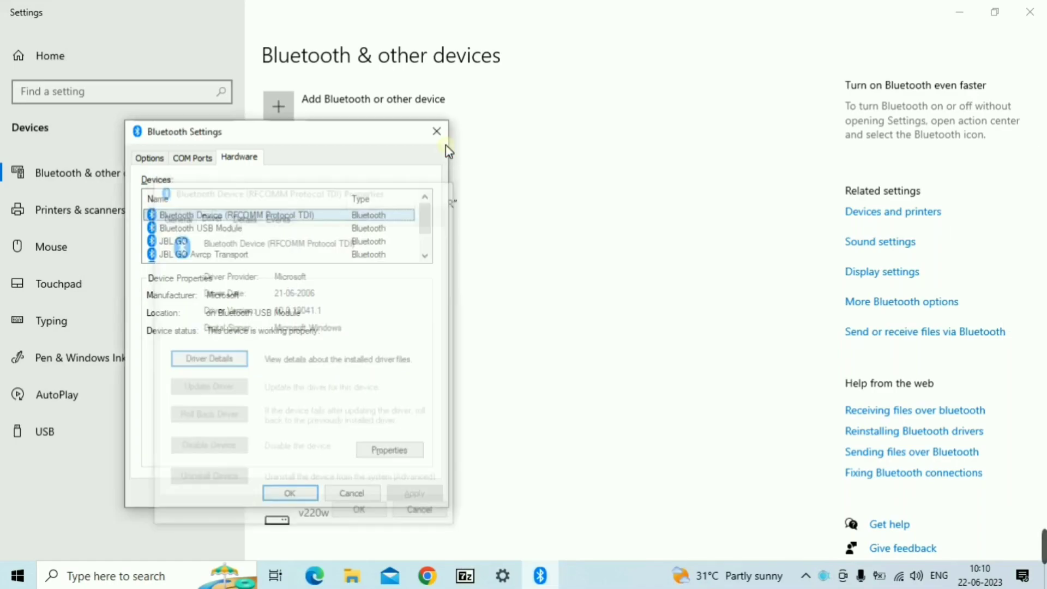
{"action": "left_click", "coordinate": [439, 131]}
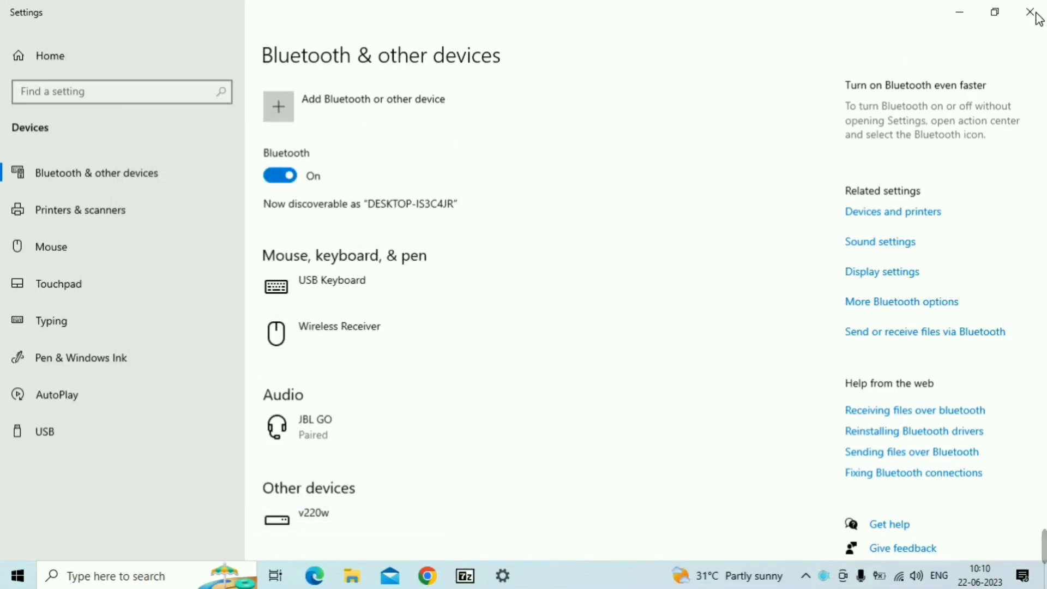
{"action": "left_click", "coordinate": [1038, 18]}
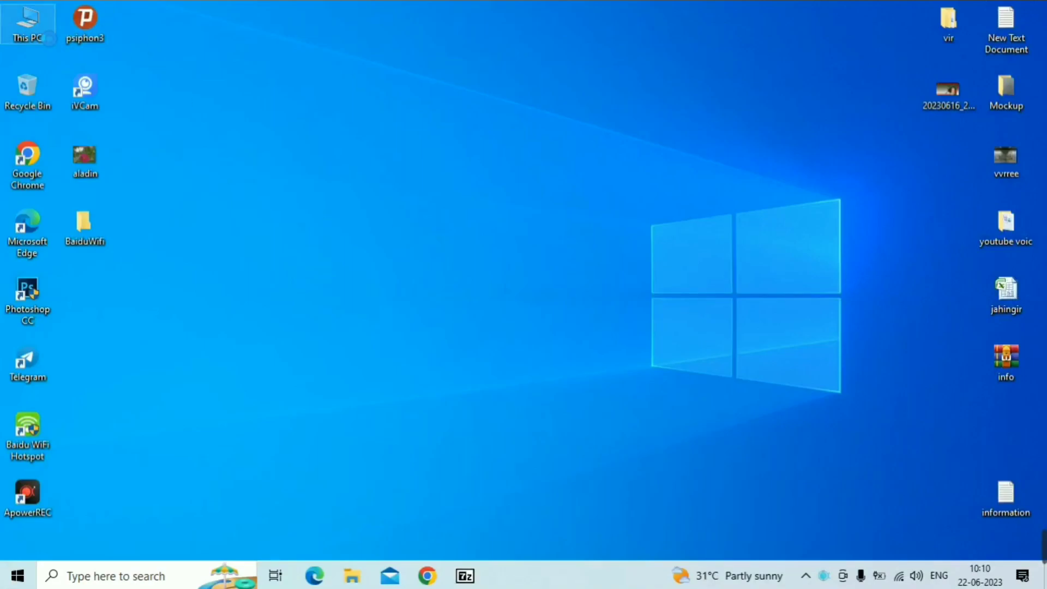
Open Device Manager in Computer Management for This PC and expand the Bluetooth category.
{"action": "right_click", "coordinate": [39, 27]}
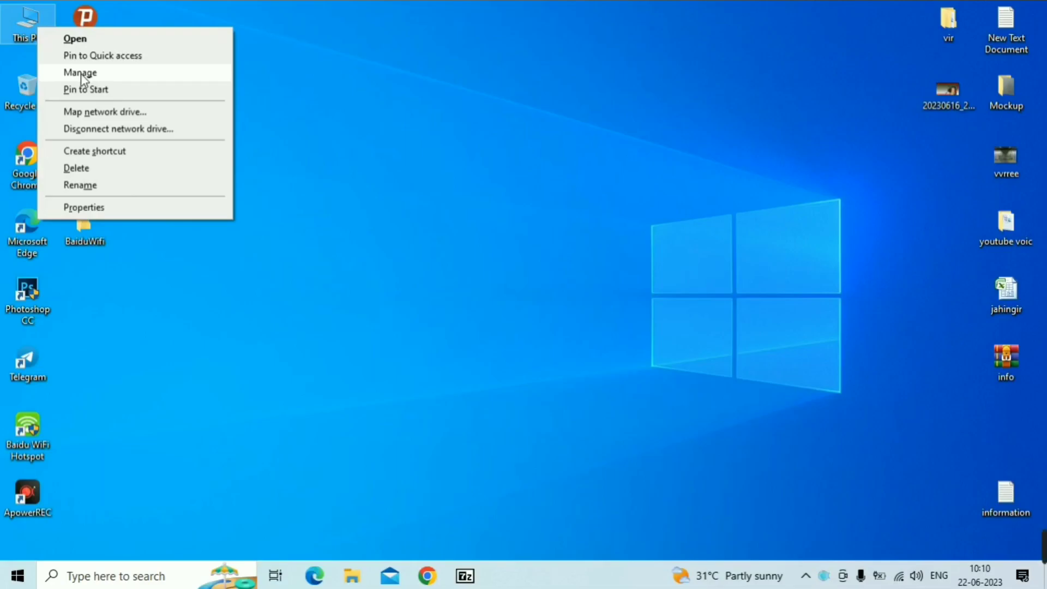
{"action": "left_click", "coordinate": [83, 76]}
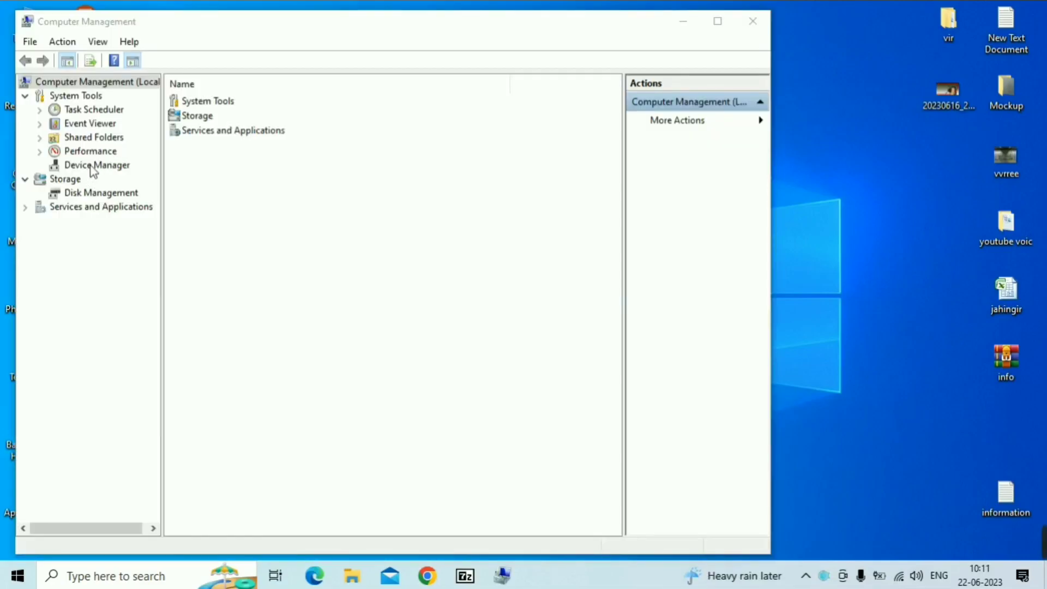
{"action": "left_click", "coordinate": [92, 166]}
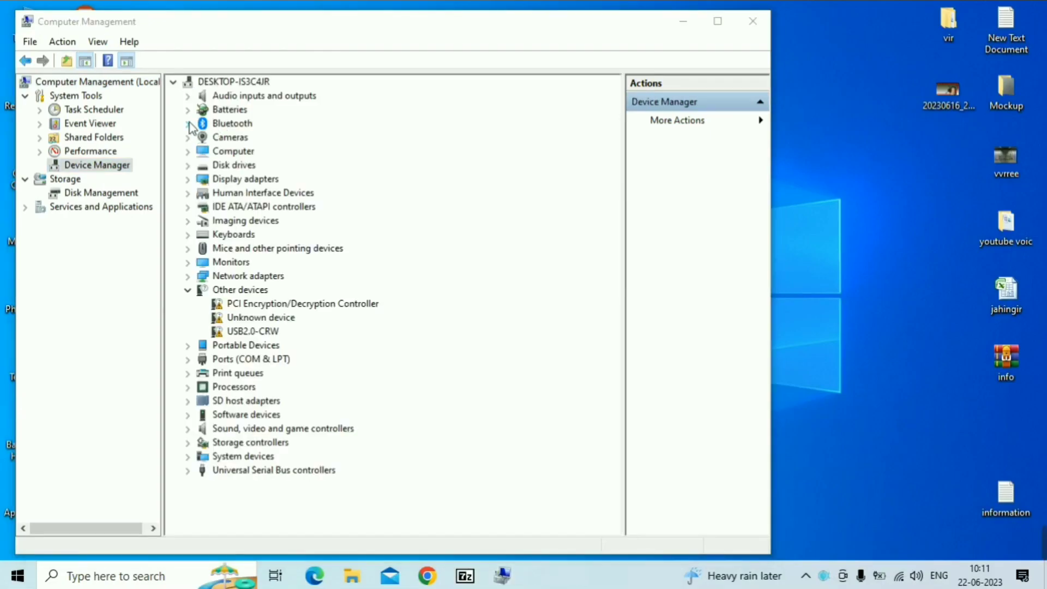
{"action": "left_click", "coordinate": [188, 124]}
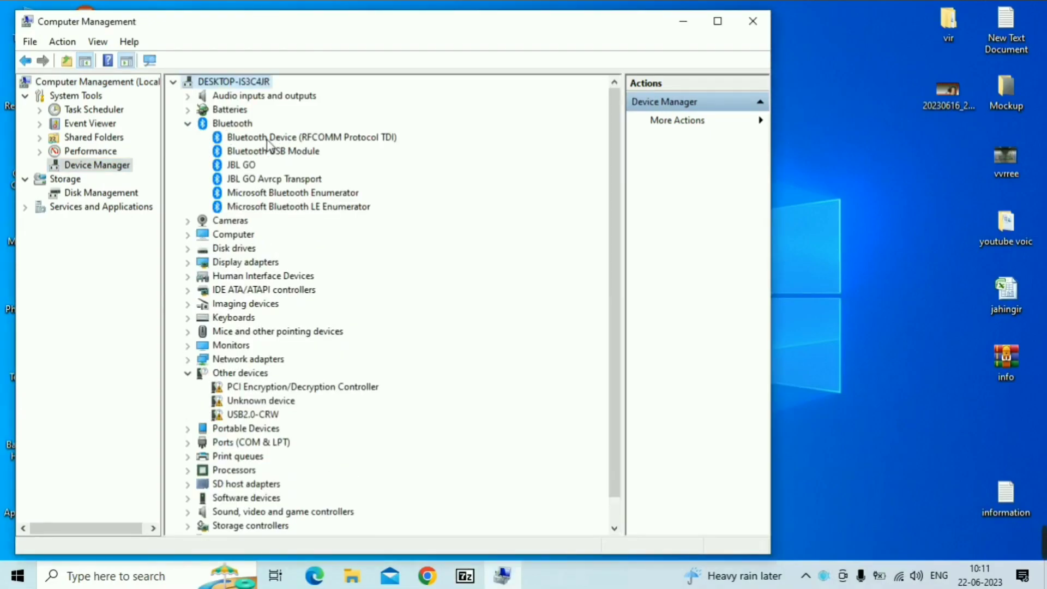
Update the driver of Bluetooth Device (RFCOMM Protocol TDI) by searching automatically for drivers.
{"action": "left_click", "coordinate": [322, 139]}
{"action": "right_click", "coordinate": [322, 140]}
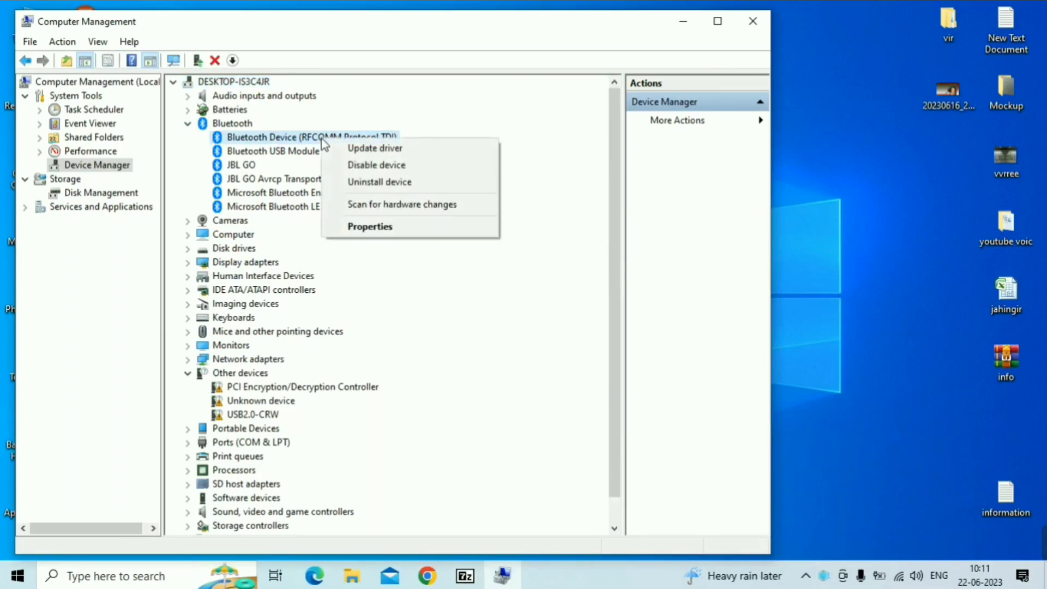
{"action": "left_click", "coordinate": [388, 149]}
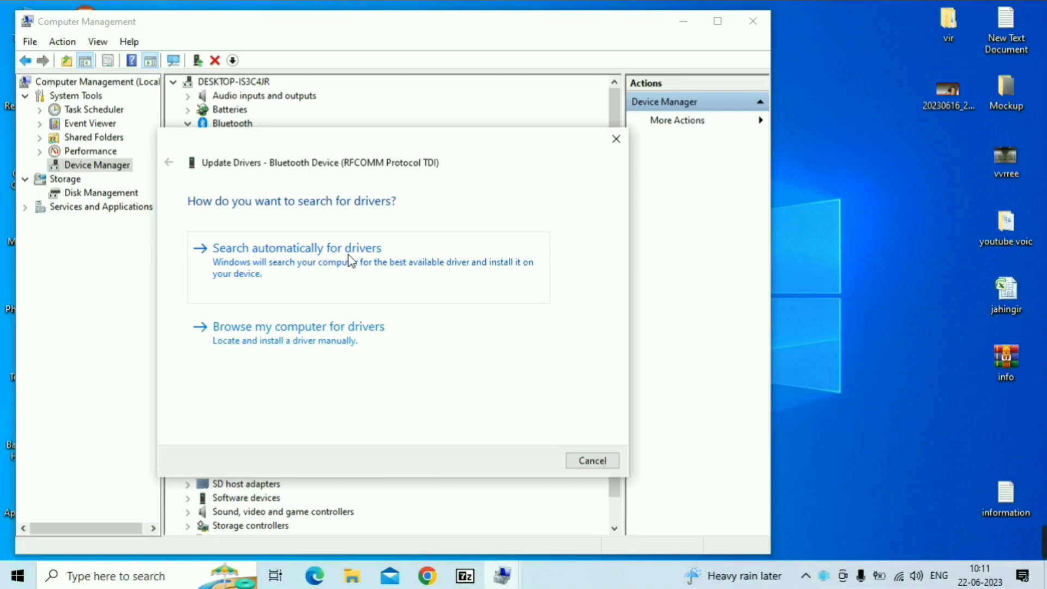
{"action": "left_click", "coordinate": [315, 262]}
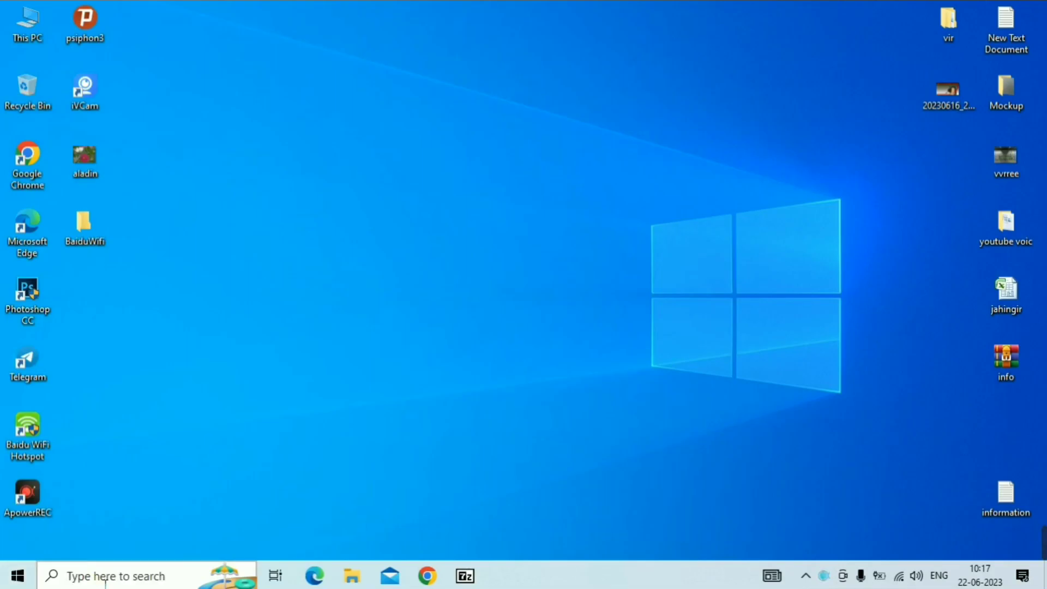
Search Windows for "windows update" and open the Windows Update settings.
{"action": "left_click", "coordinate": [105, 579]}
{"action": "type", "text": "windo"}
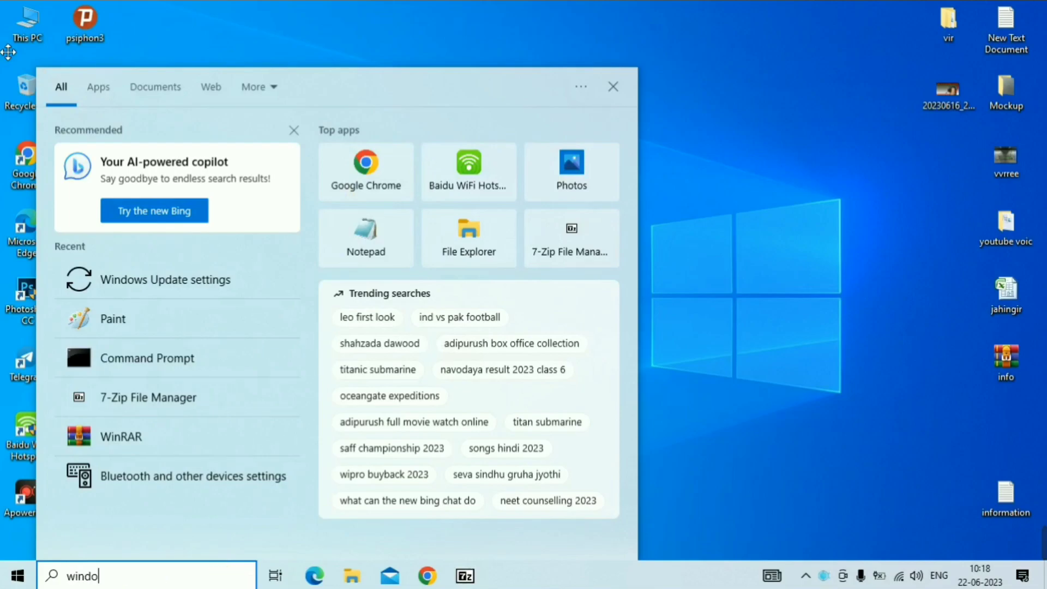
{"action": "type", "text": "ws update"}
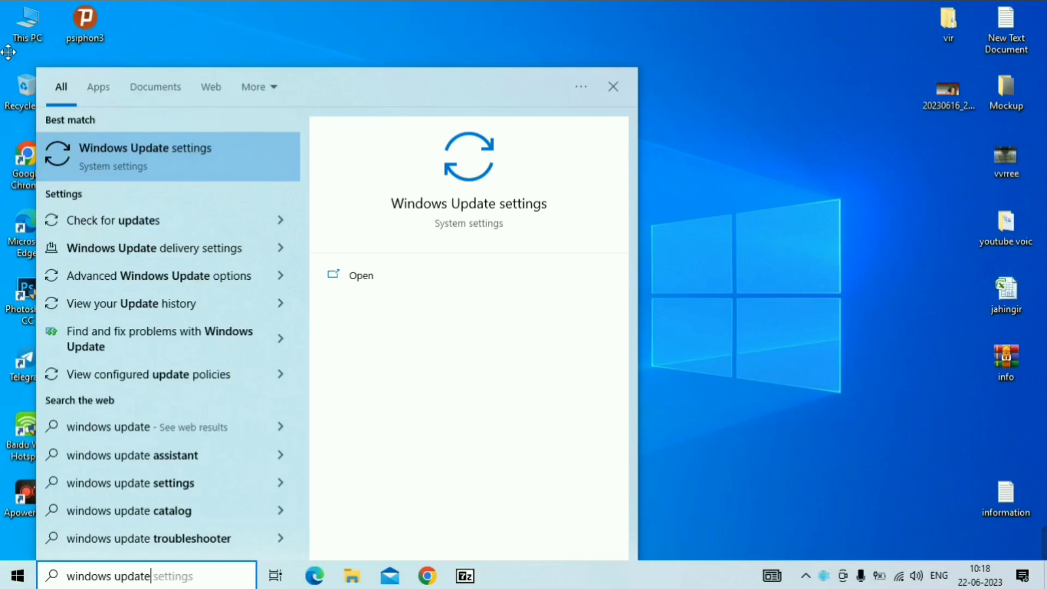
{"action": "key", "text": "Return"}
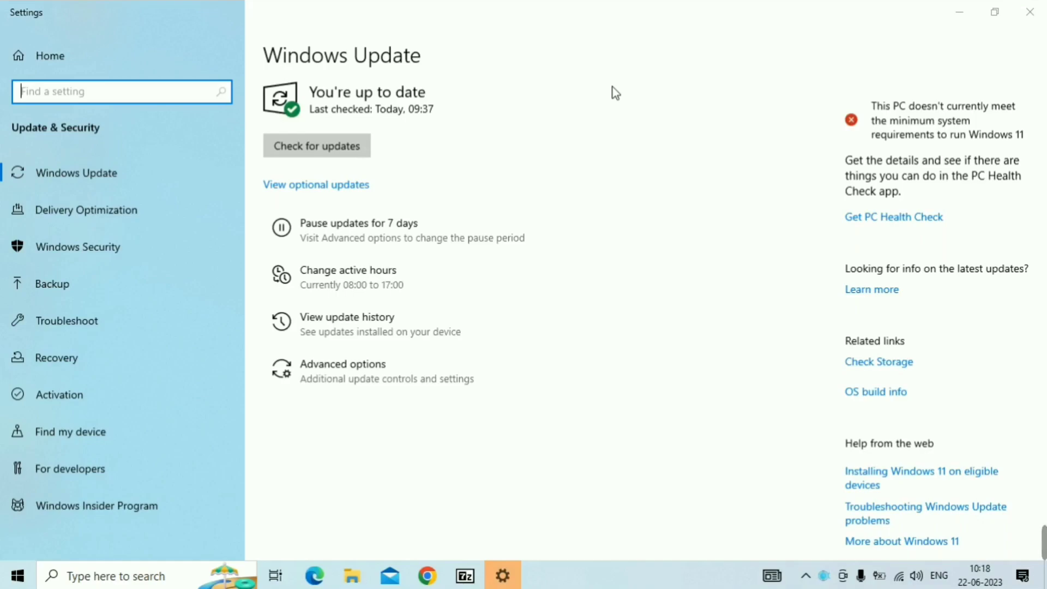
Show the optional updates and expand the list of driver updates.
{"action": "left_click", "coordinate": [340, 188]}
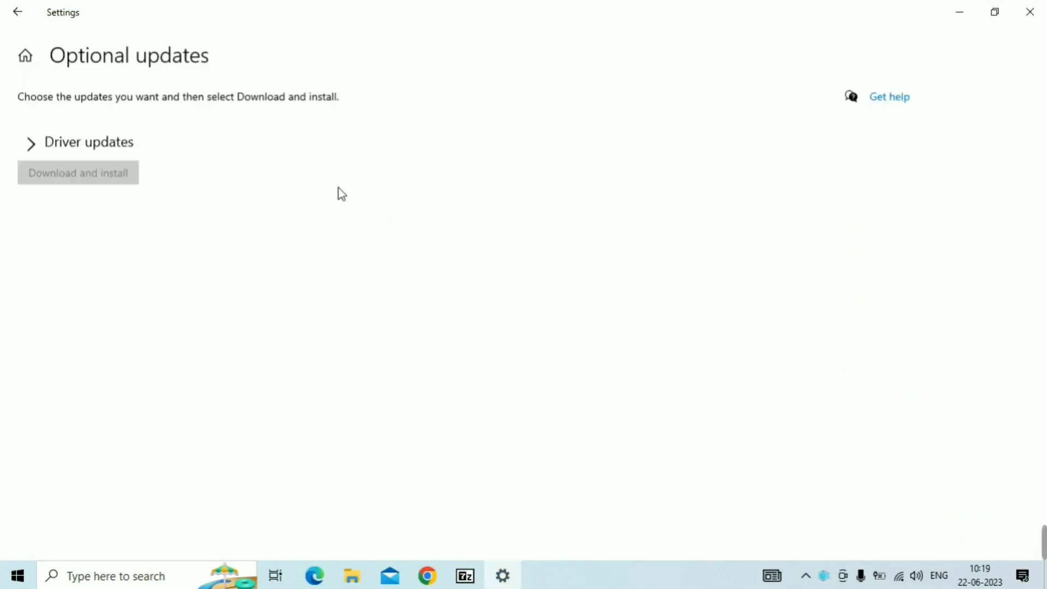
{"action": "key", "text": "ctrl+alt+g"}
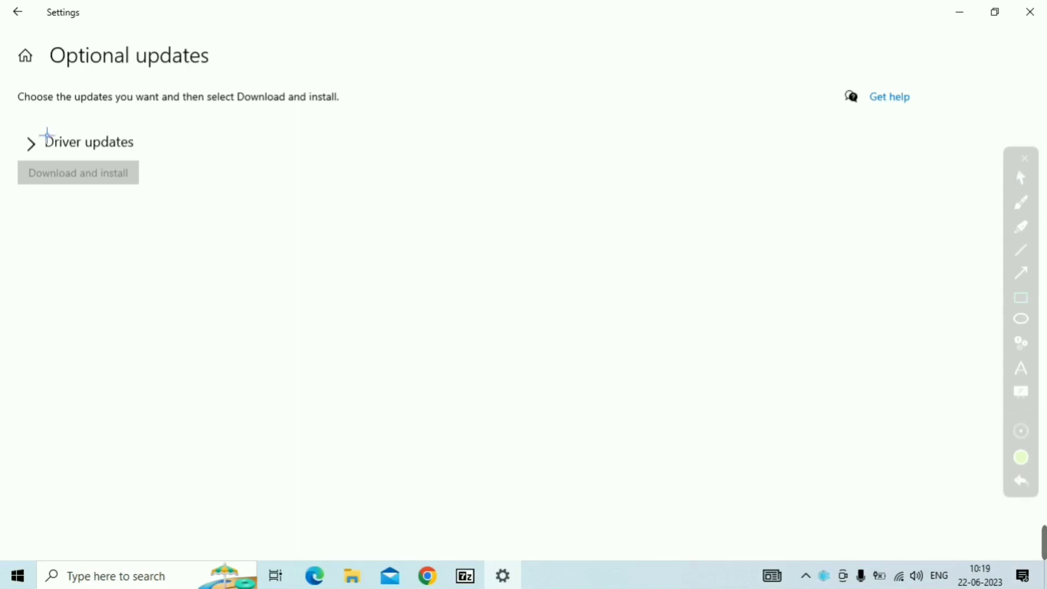
{"action": "mouse_move", "coordinate": [9, 127]}
{"action": "left_mouse_down"}
{"action": "mouse_move", "coordinate": [39, 160]}
{"action": "mouse_move", "coordinate": [173, 170]}
{"action": "left_mouse_up"}
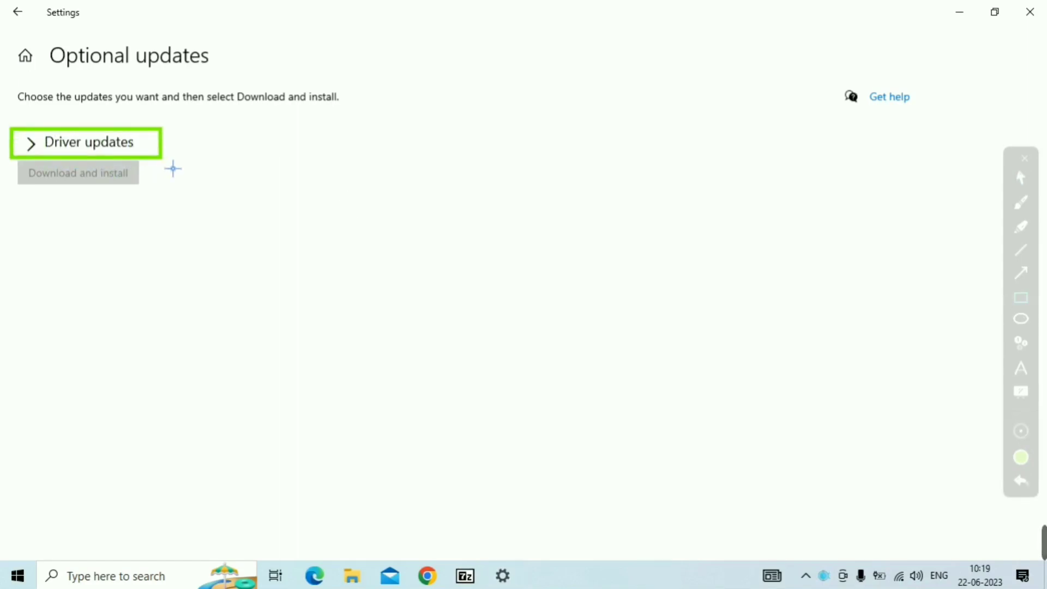
{"action": "key", "text": "ctrl+alt+g"}
{"action": "left_click", "coordinate": [48, 143]}
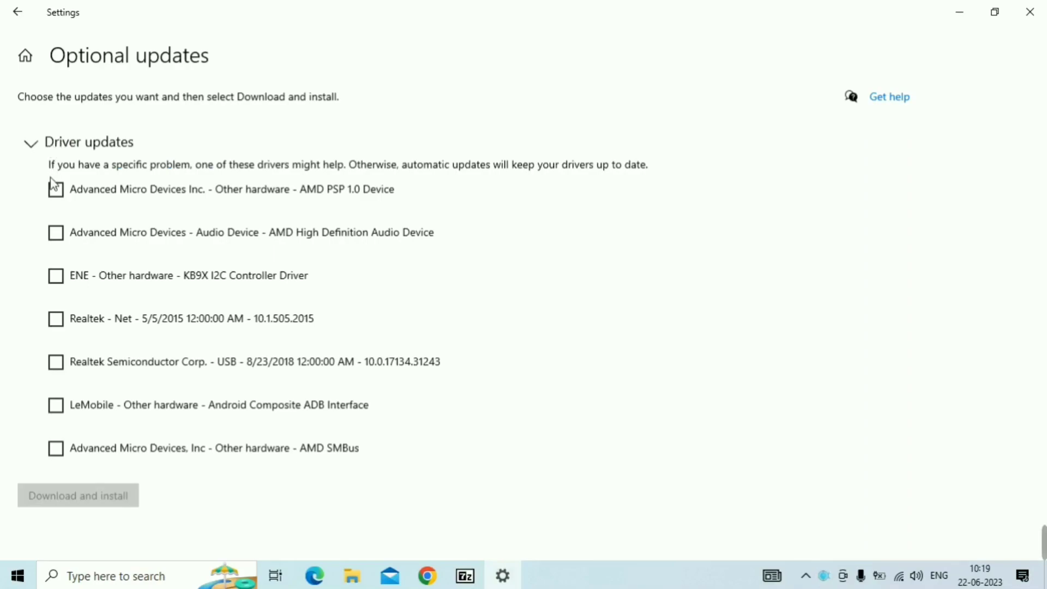
{"action": "key", "text": "ctrl+alt+g"}
{"action": "left_click", "coordinate": [46, 194]}
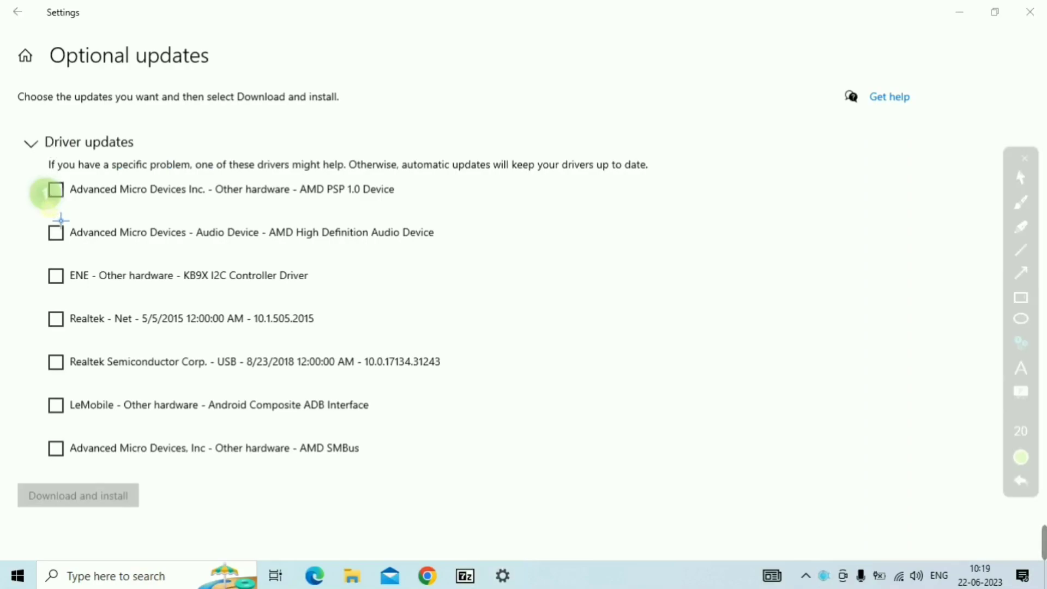
{"action": "left_click", "coordinate": [49, 236]}
{"action": "left_click", "coordinate": [54, 279]}
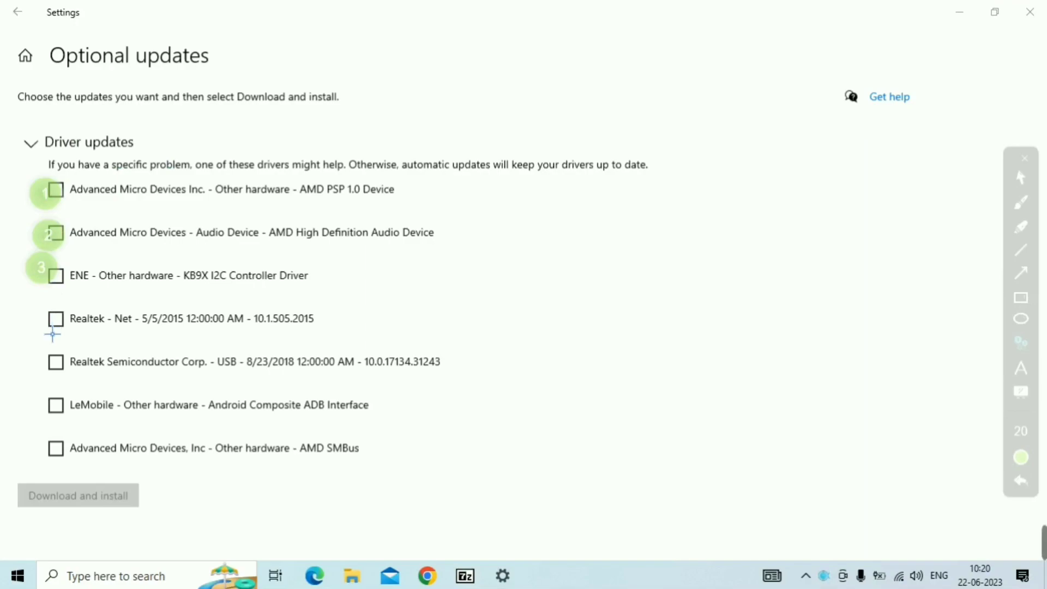
{"action": "left_click", "coordinate": [51, 332]}
{"action": "left_click", "coordinate": [53, 380]}
{"action": "left_click", "coordinate": [57, 426]}
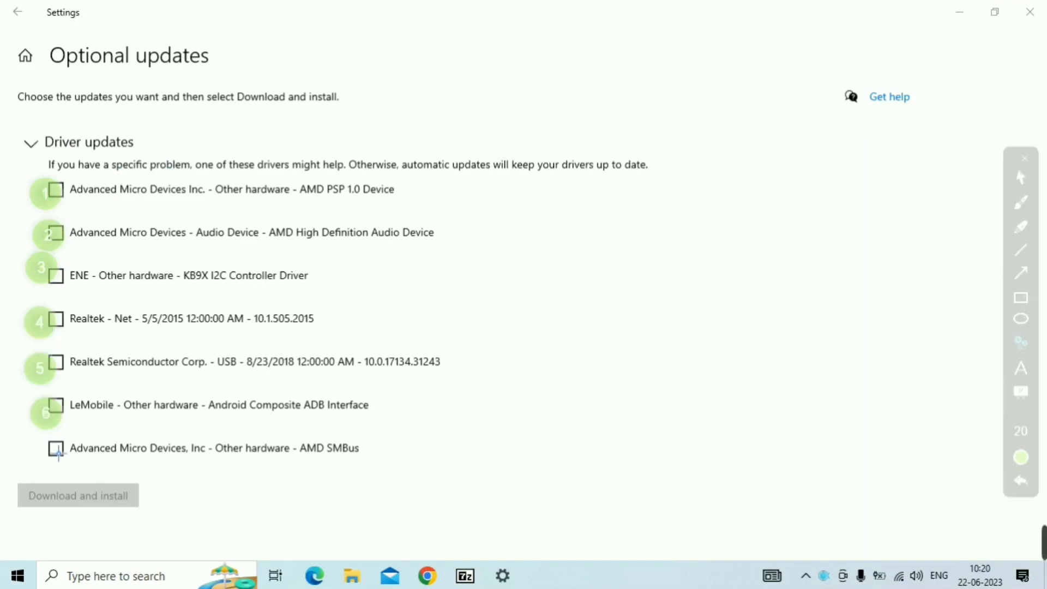
{"action": "left_click", "coordinate": [57, 461]}
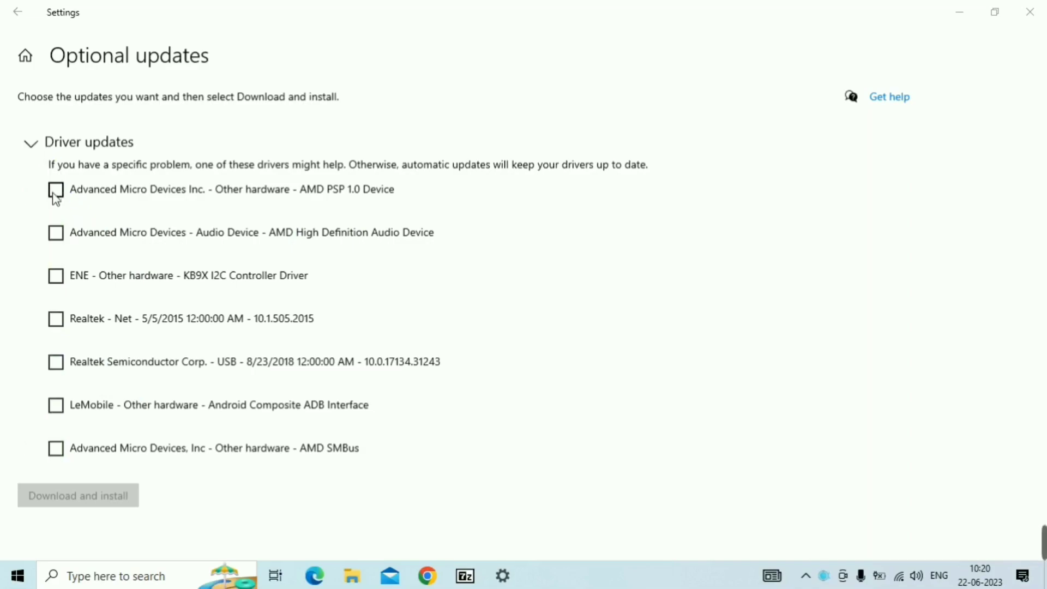
Download and install the driver update "Advanced Micro Devices Inc. - Other hardware - AMD PSP 1.0 Device", check its download status, and close Settings.
{"action": "left_click", "coordinate": [58, 198]}
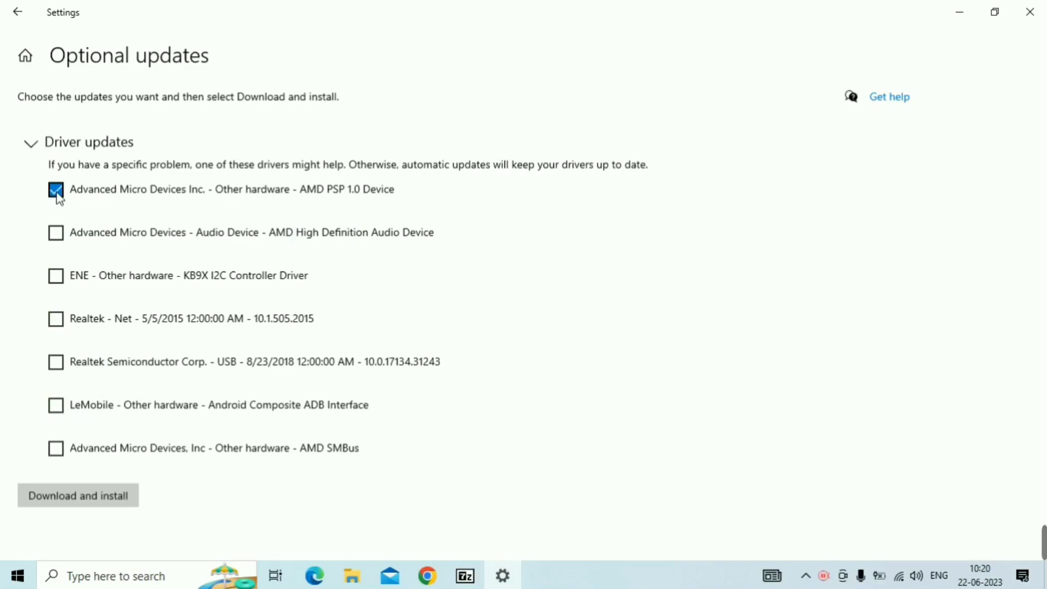
{"action": "left_click", "coordinate": [113, 500]}
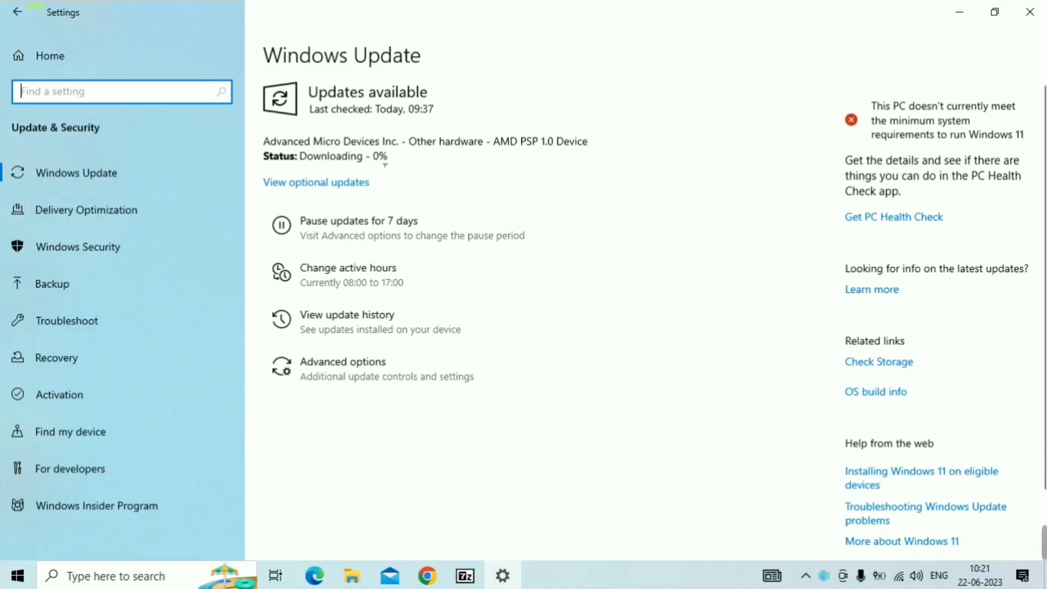
{"action": "left_click_drag", "start_coordinate": [401, 157], "coordinate": [298, 164]}
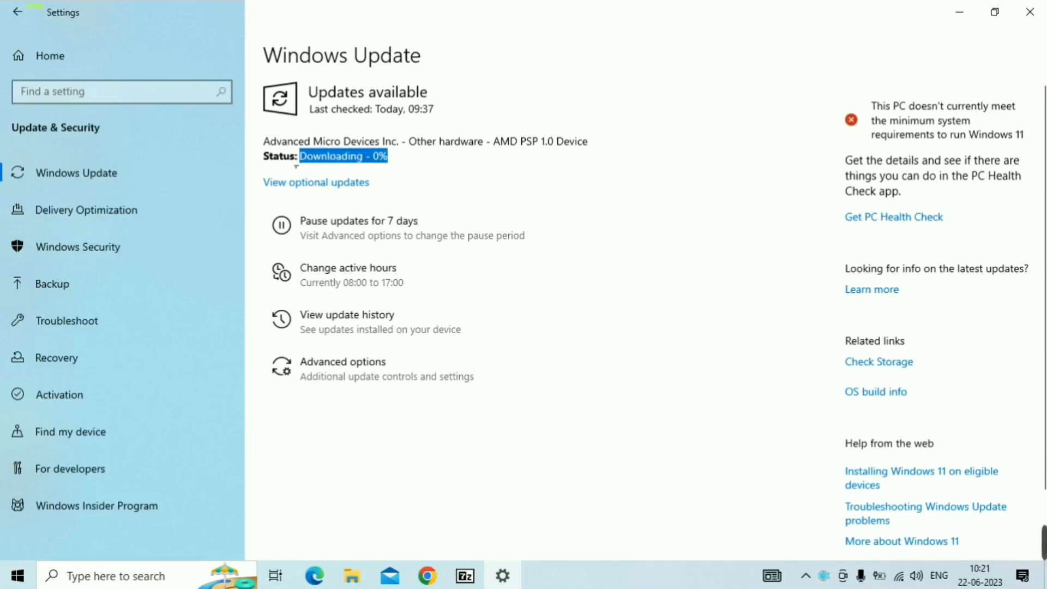
{"action": "double_click", "coordinate": [378, 157]}
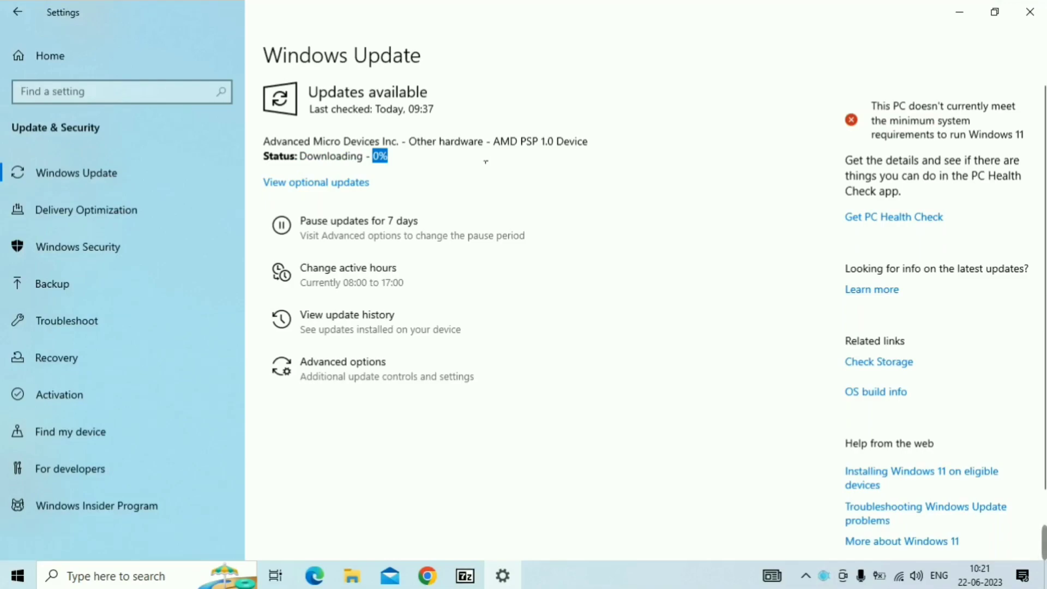
{"action": "left_click", "coordinate": [630, 166]}
{"action": "left_click", "coordinate": [1030, 12]}
Open the Bluetooth & other devices settings through the hidden system tray items.
{"action": "left_click", "coordinate": [806, 576]}
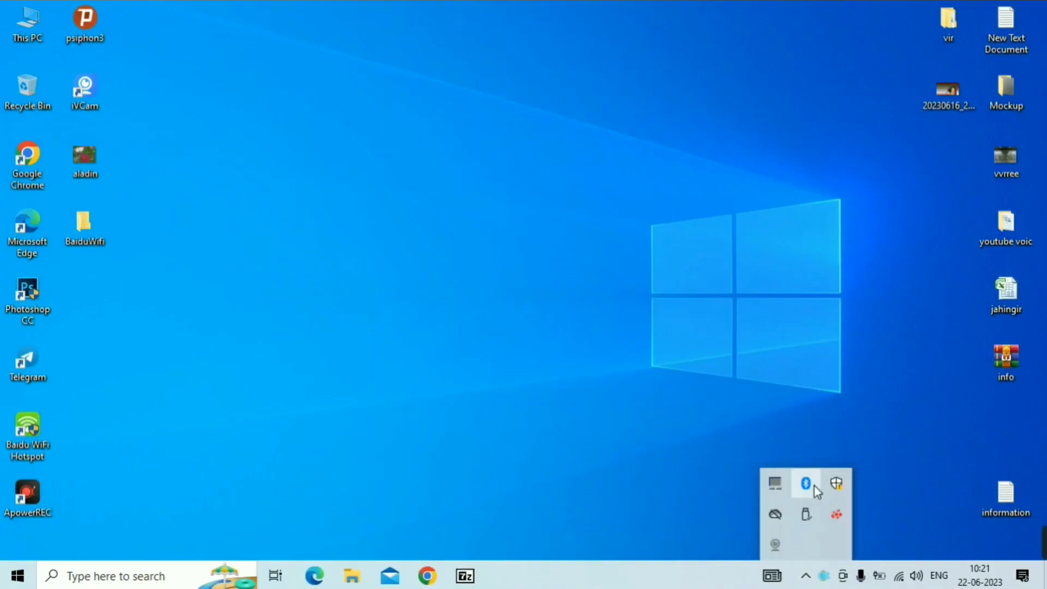
{"action": "right_click", "coordinate": [814, 486]}
{"action": "left_click", "coordinate": [874, 330]}
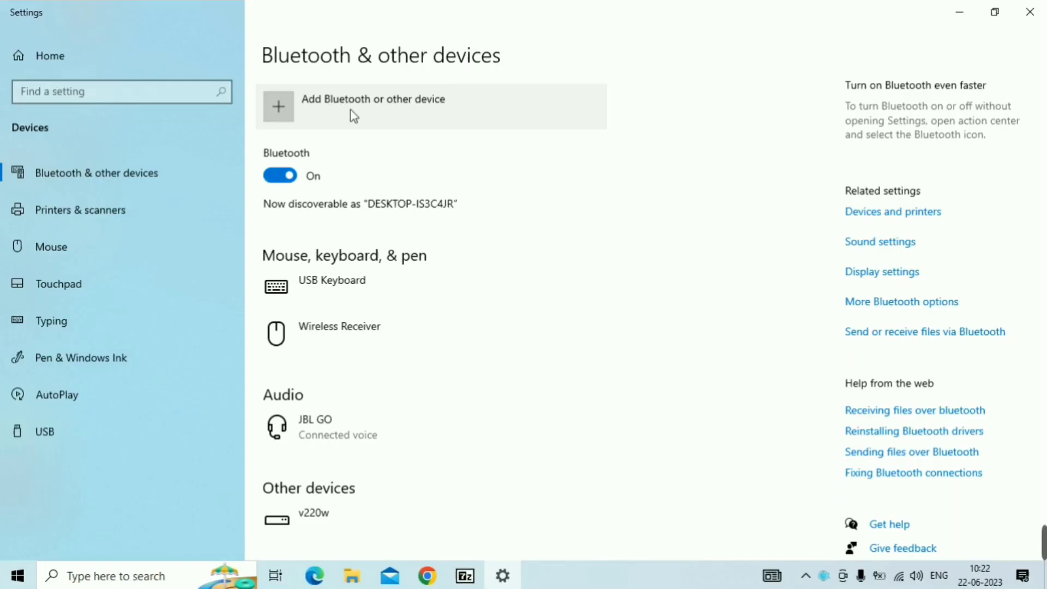
Add the JBL GO audio device as a new Bluetooth device, finish the pairing, and close Settings.
{"action": "left_click", "coordinate": [351, 111]}
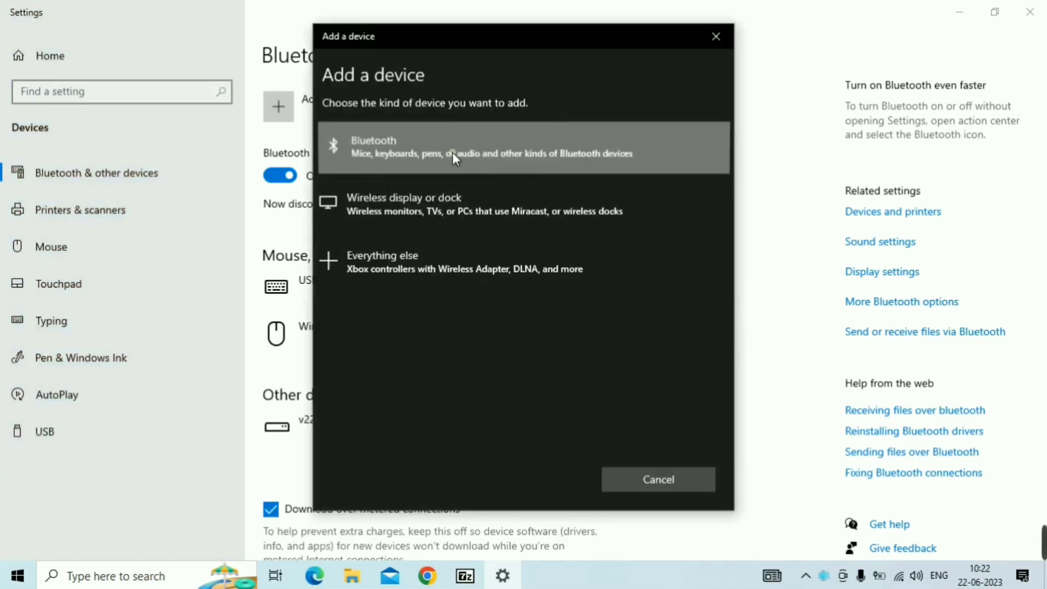
{"action": "left_click", "coordinate": [456, 159]}
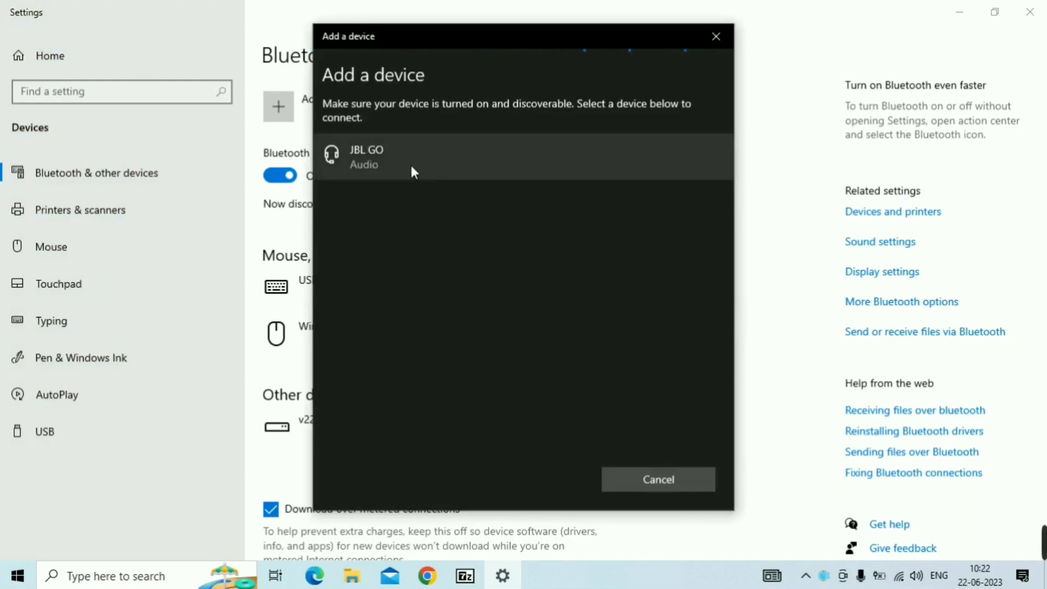
{"action": "left_click", "coordinate": [381, 166]}
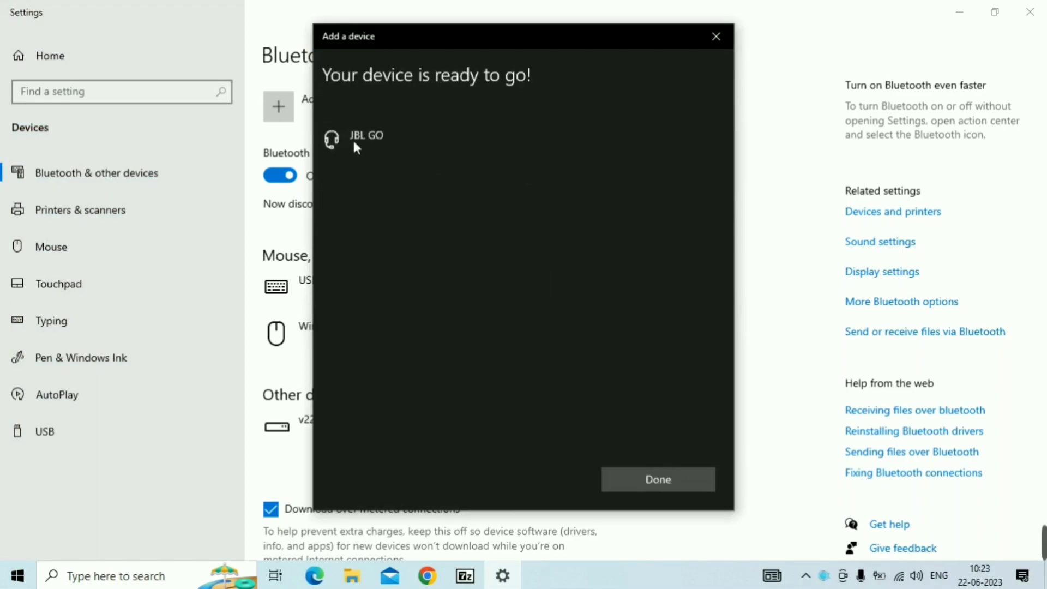
{"action": "left_click", "coordinate": [653, 481]}
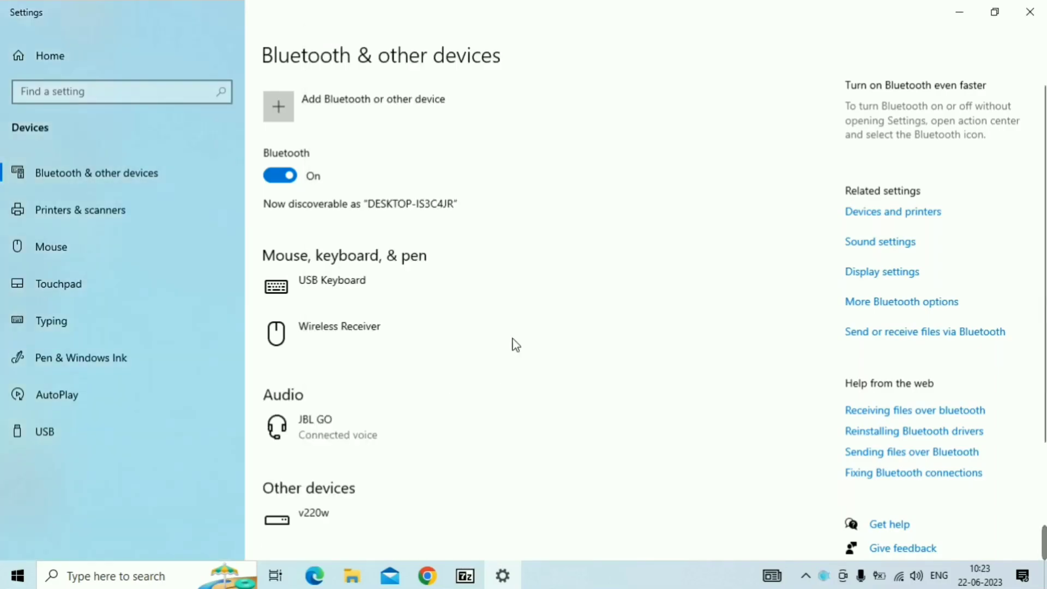
{"action": "left_click", "coordinate": [1033, 13]}
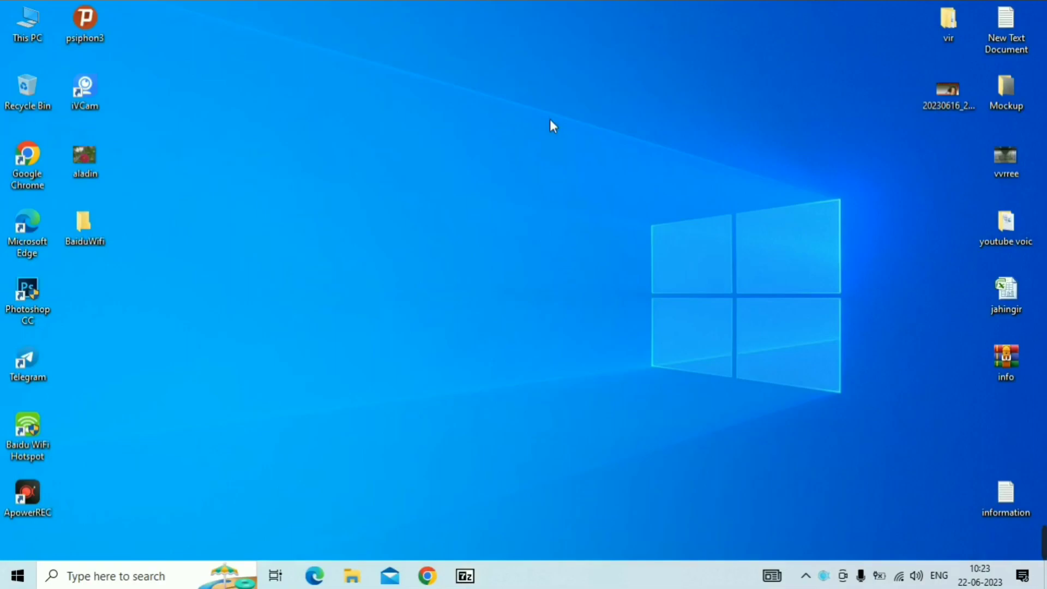
{"action": "right_click", "coordinate": [550, 125]}
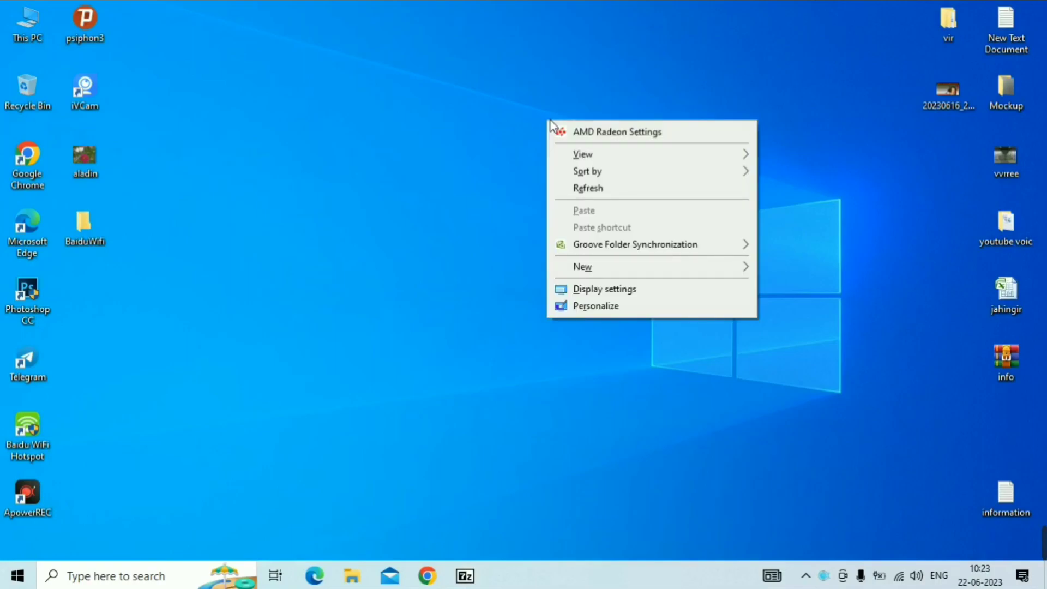